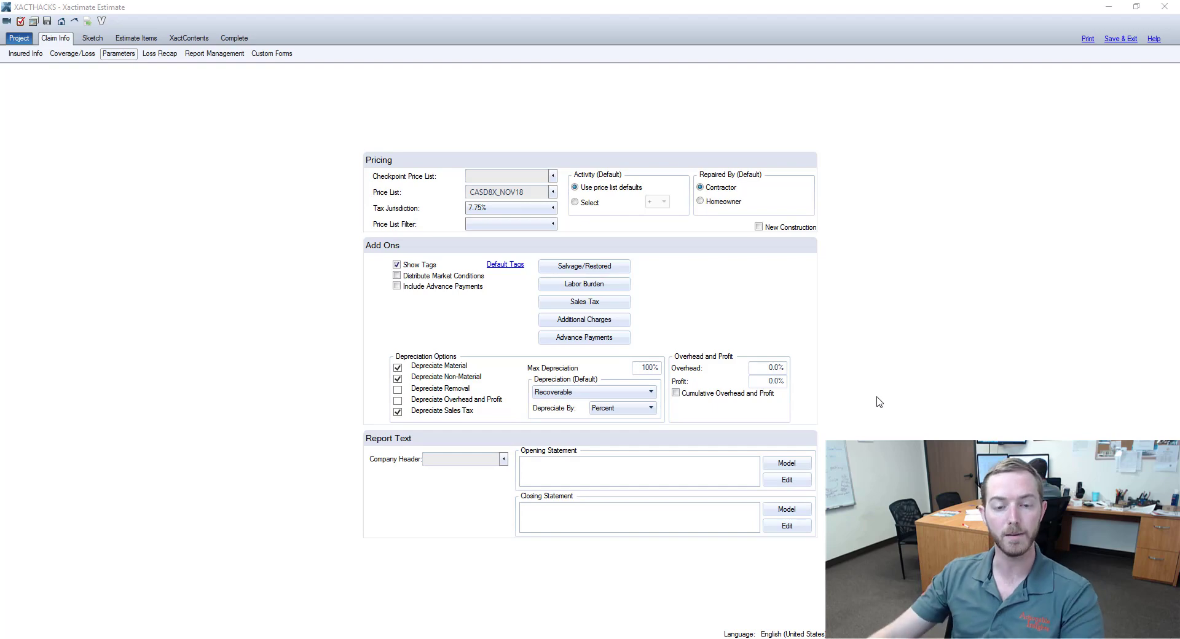
# Step: Open the company header list from the claim parameters' report text settings and start adding a new header
pyautogui.click(309, 256)
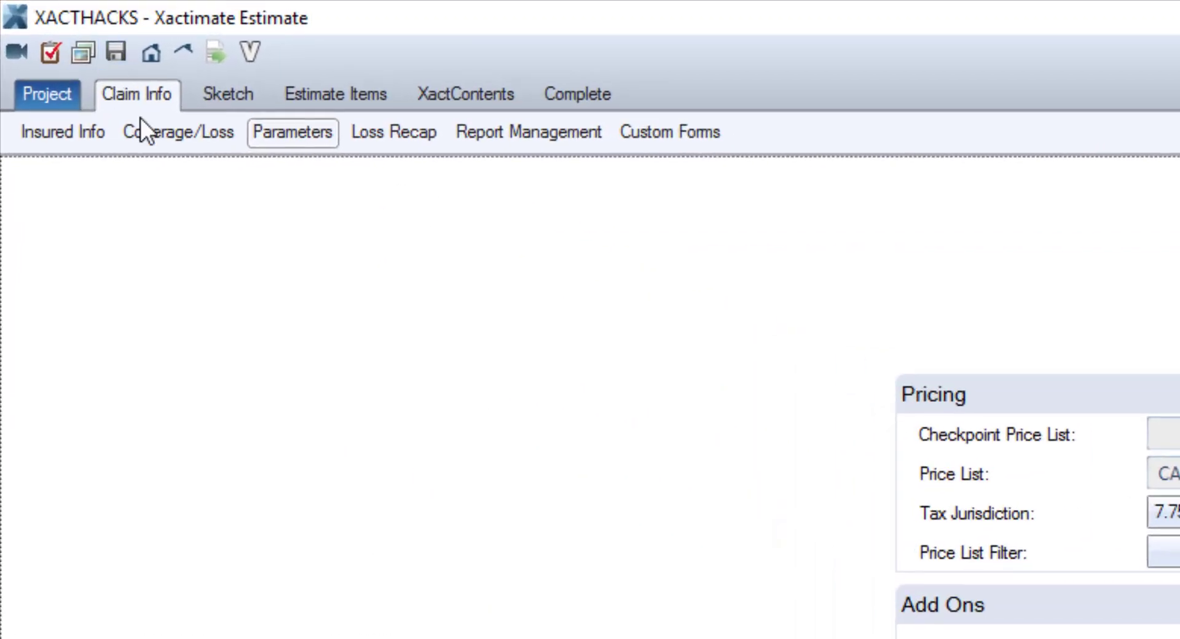
pyautogui.click(264, 132)
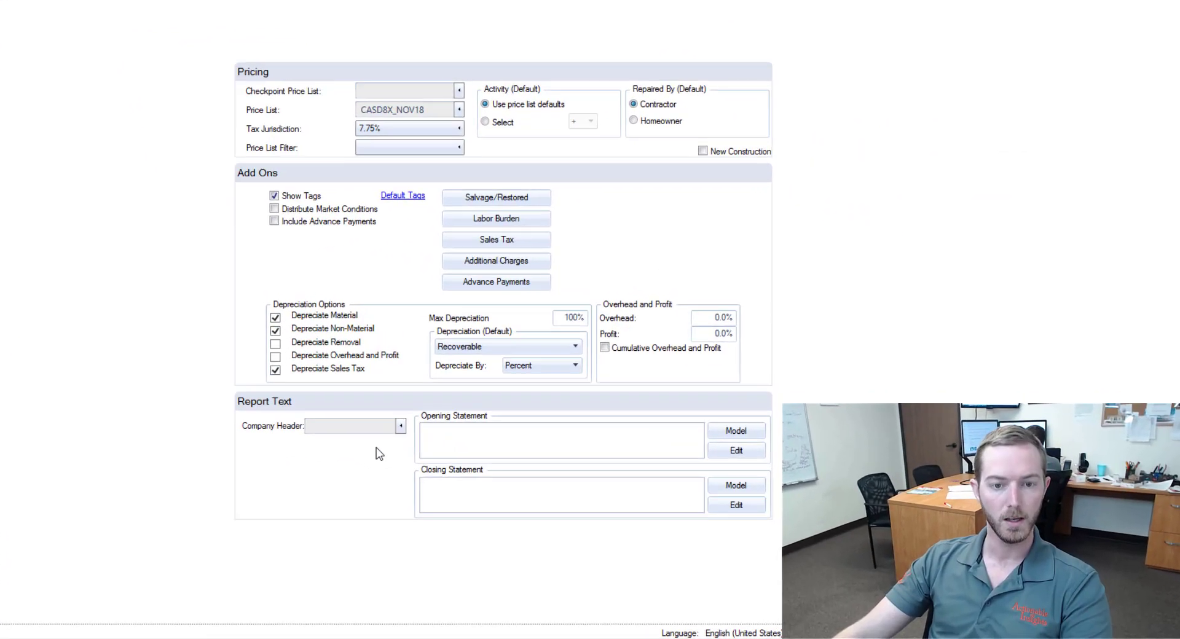
pyautogui.click(369, 426)
pyautogui.click(374, 424)
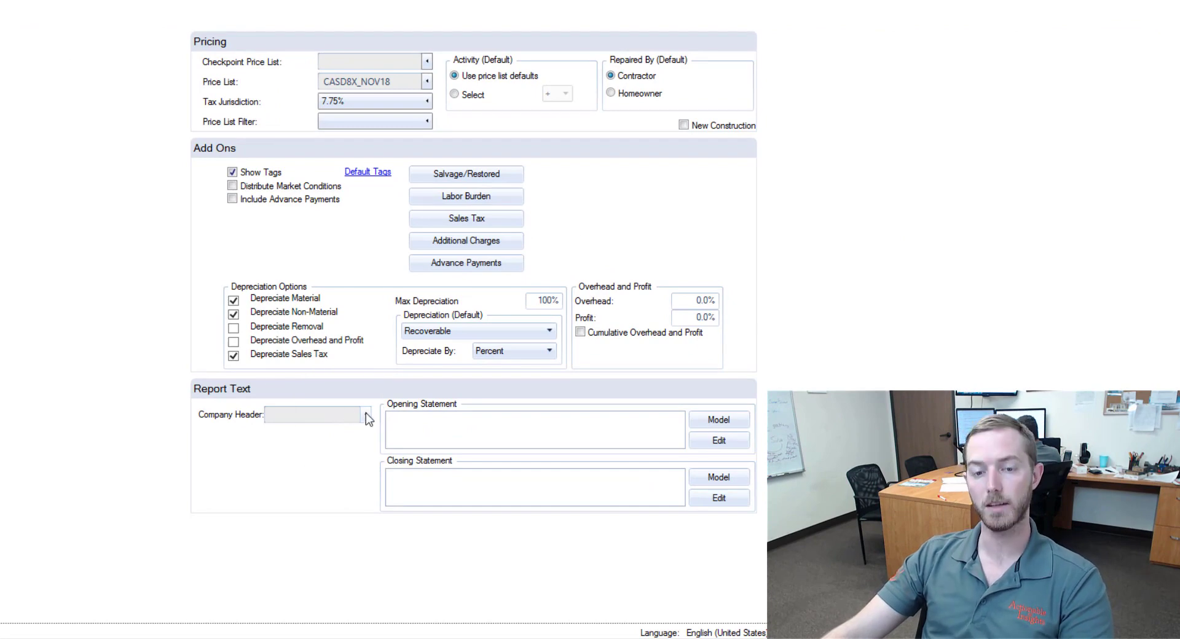
pyautogui.click(367, 417)
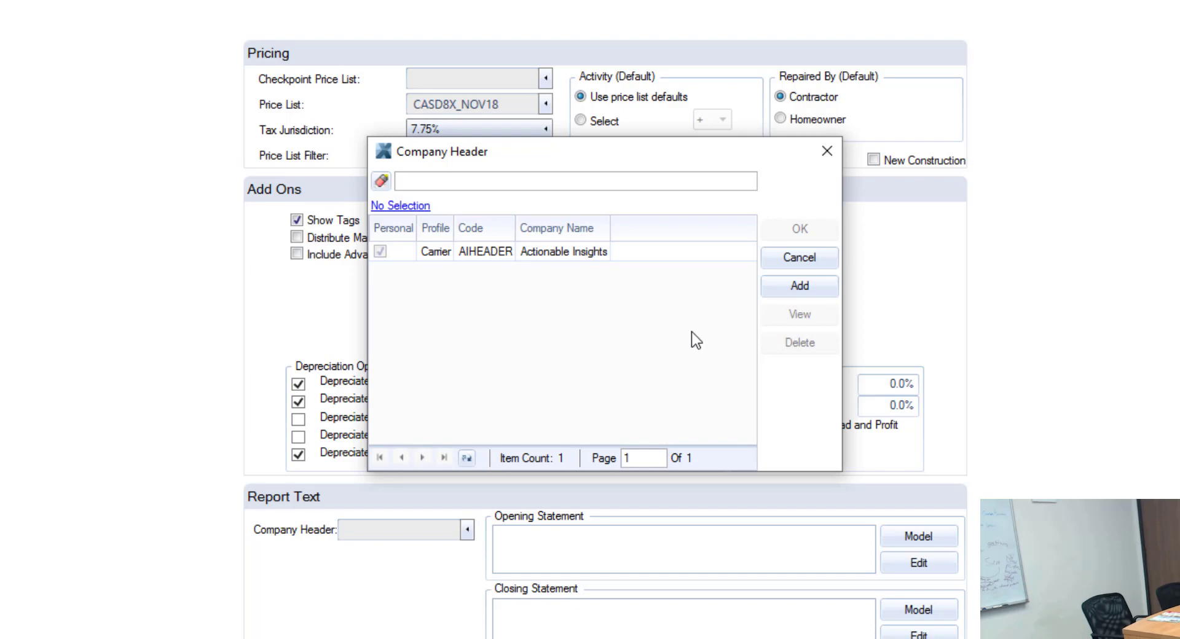
pyautogui.click(812, 298)
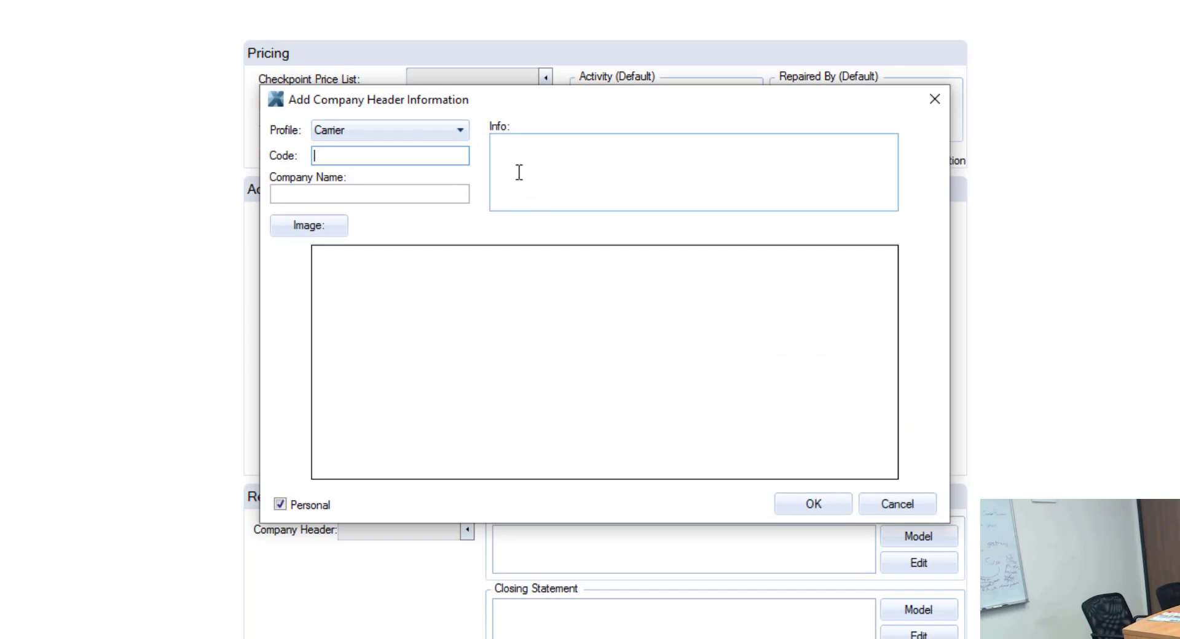
# Step: Set the new header's profile to Carrier and its company name to Actionable Insights
pyautogui.click(465, 131)
pyautogui.click(466, 132)
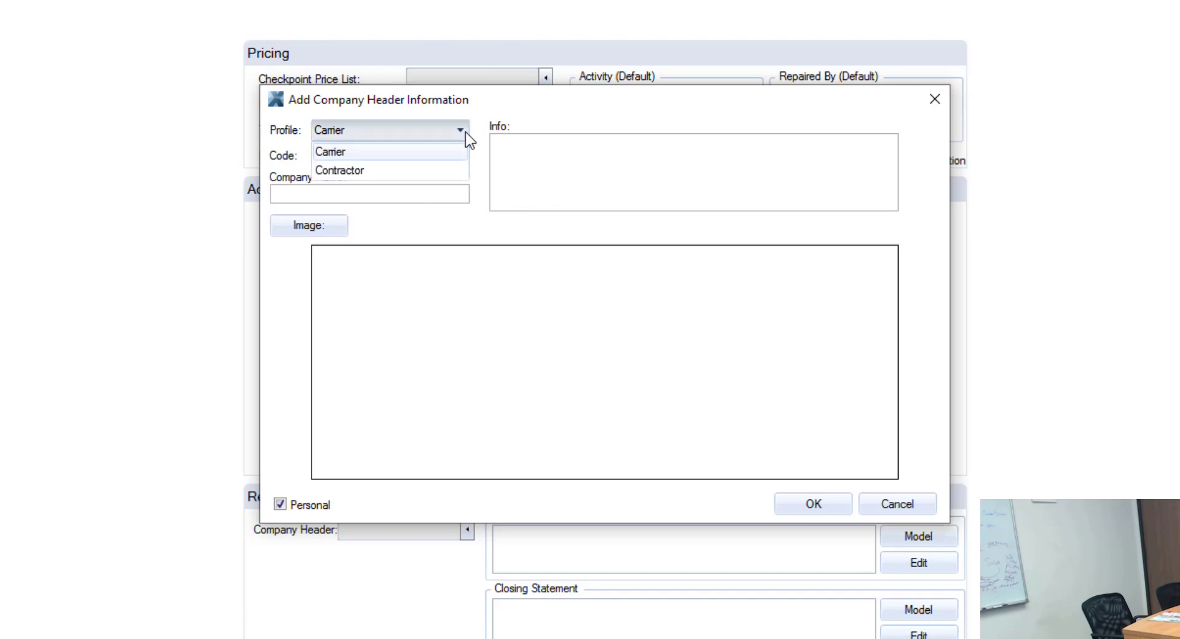
pyautogui.click(423, 154)
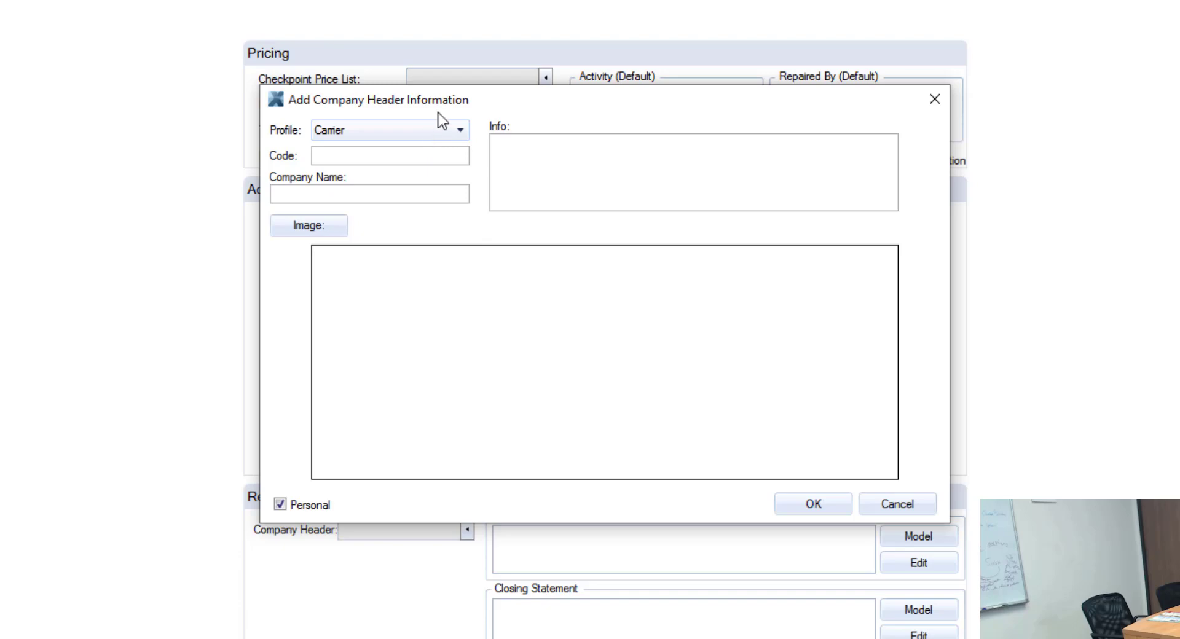
pyautogui.click(442, 131)
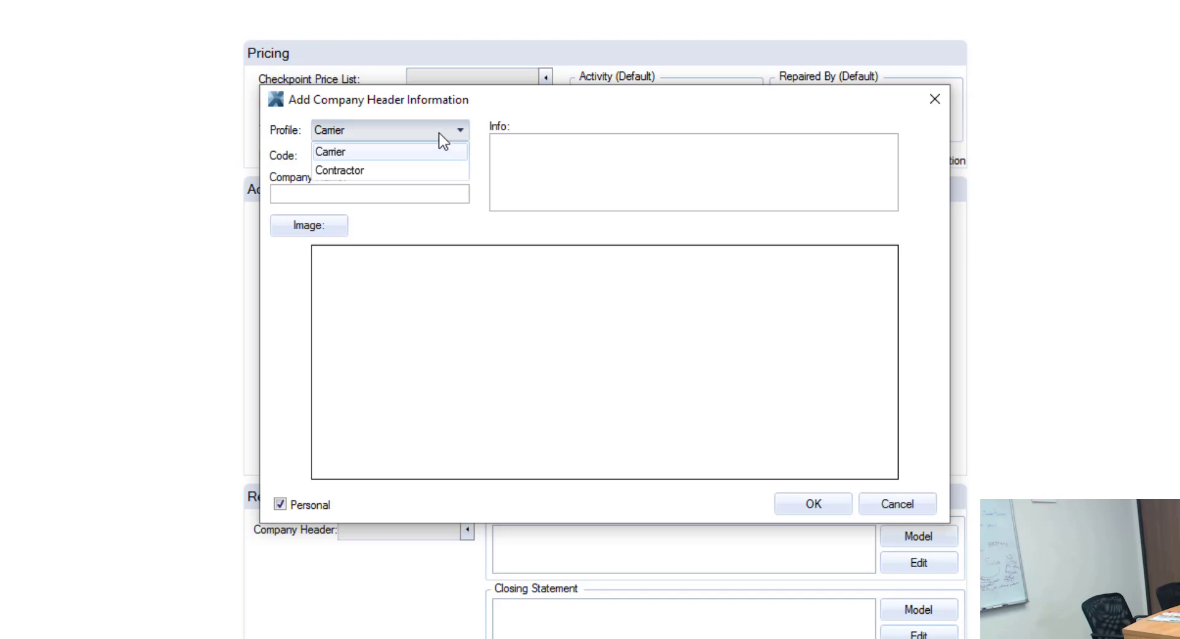
pyautogui.click(407, 158)
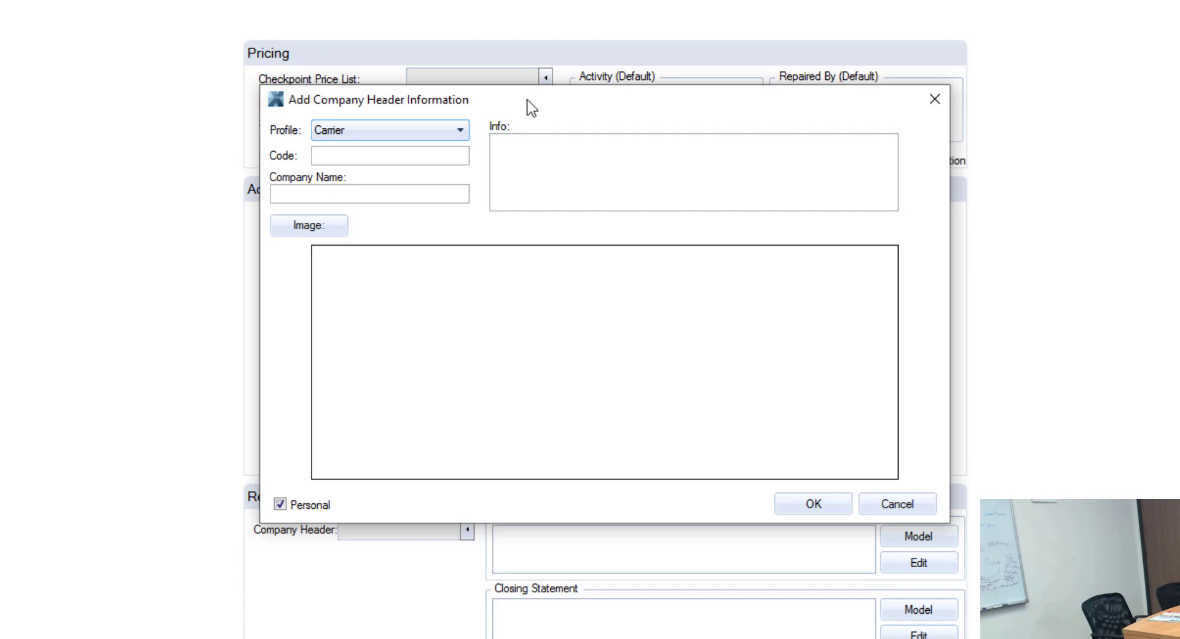
pyautogui.click(376, 193)
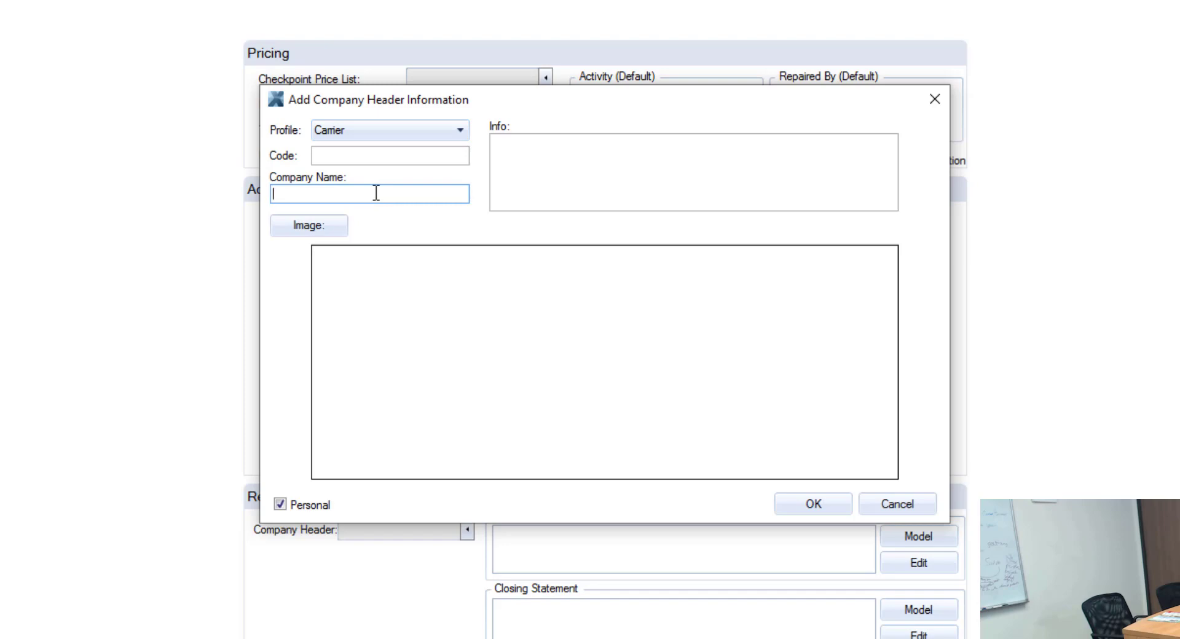
pyautogui.write('Actionable Insights')
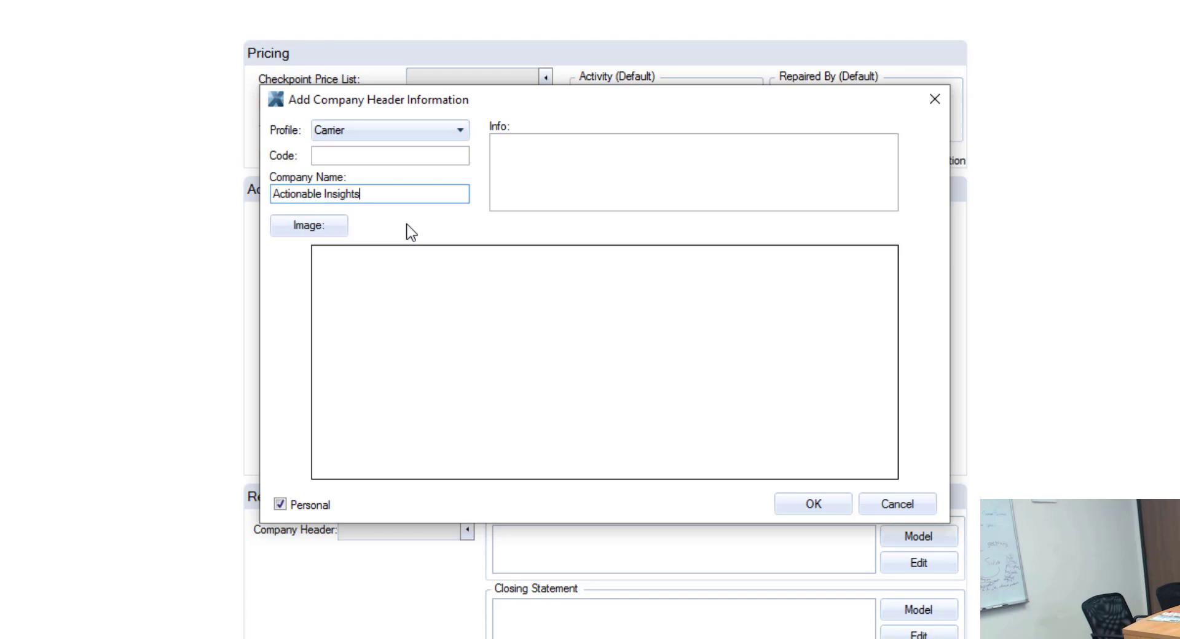
# Step: Fill the header's info text with the lines "Address" and "City, State ZIP", plus an EIN line containing the company's tax ID number
pyautogui.click(574, 159)
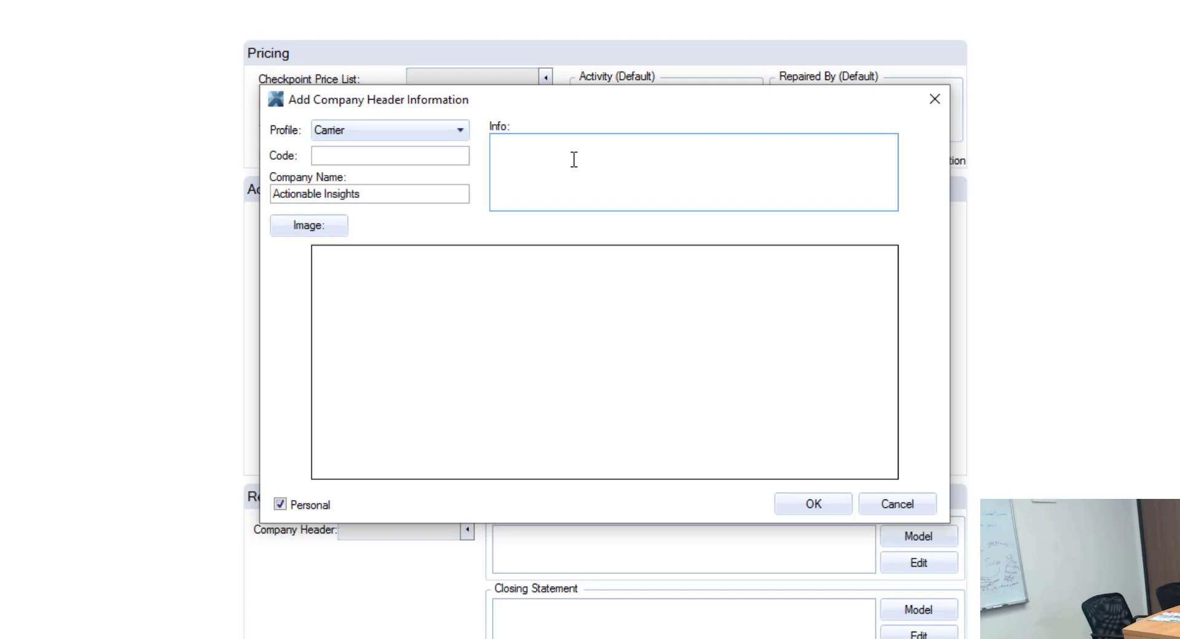
pyautogui.write('Address')
pyautogui.press('Return')
pyautogui.write('City, Sa')
pyautogui.press('BackSpace')
pyautogui.write('tate ZIP')
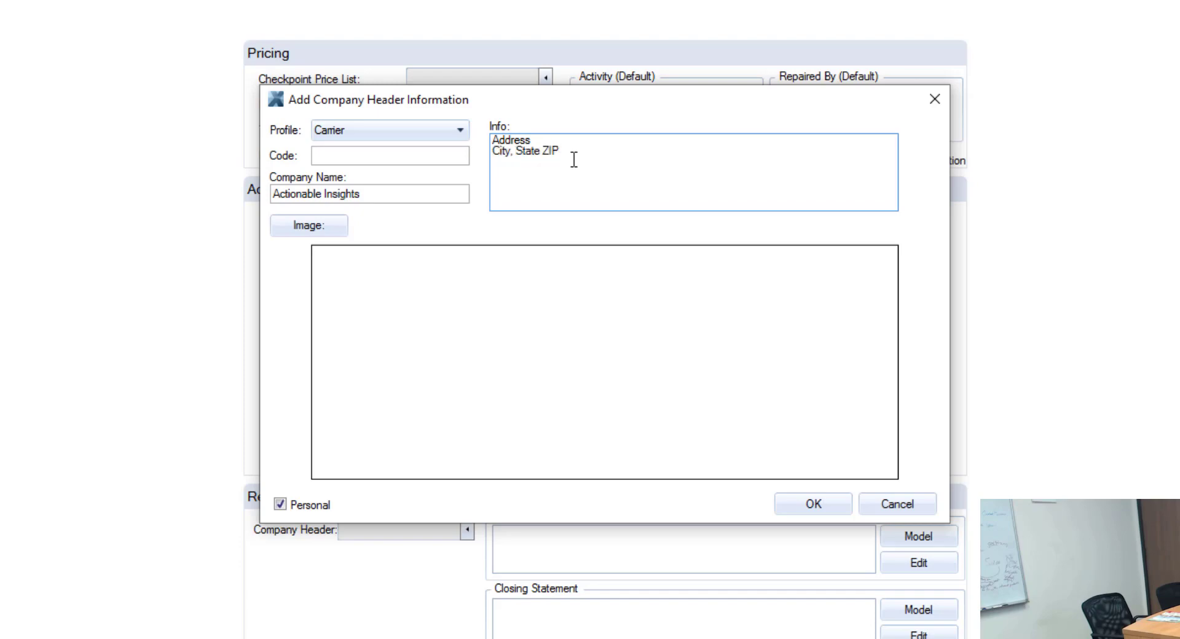
pyautogui.press('Return')
pyautogui.write('EIN: 5555555555')
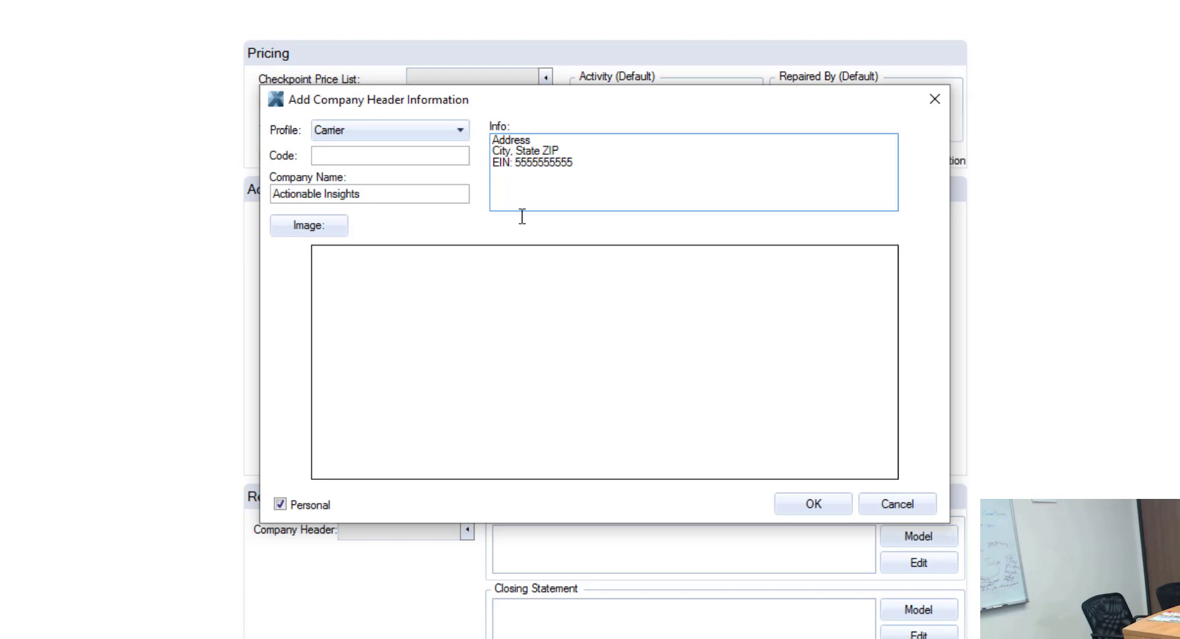
# Step: Set the header code to AITEST and load Eye 2.jpg from the AI Eye folder as the header image
pyautogui.click(332, 158)
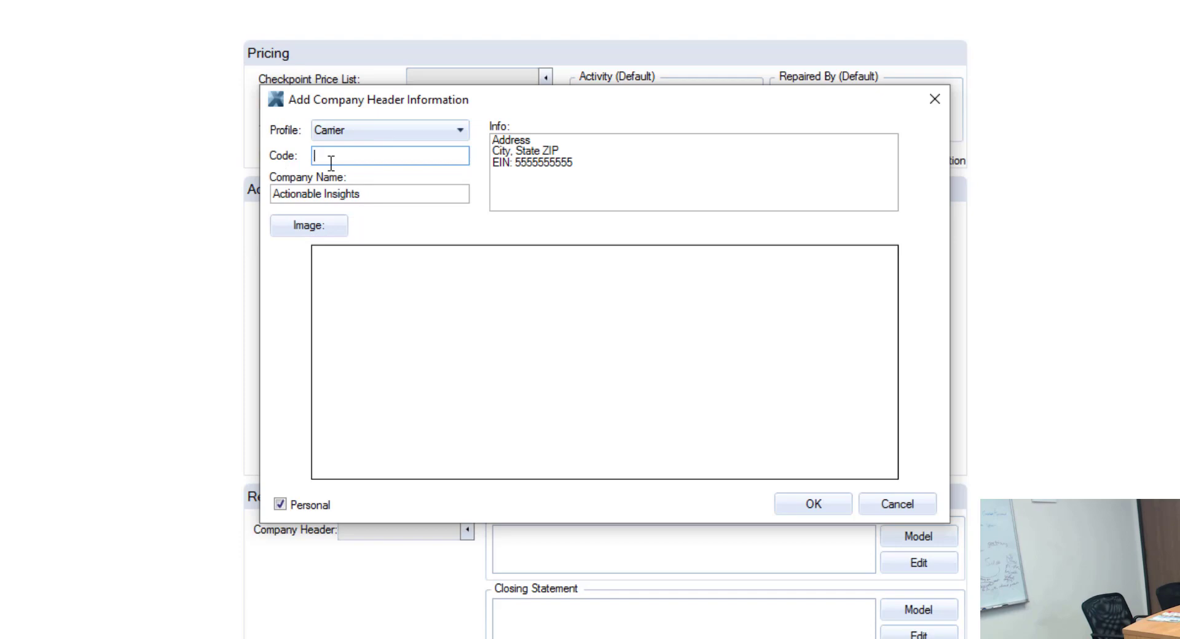
pyautogui.write('AITEST')
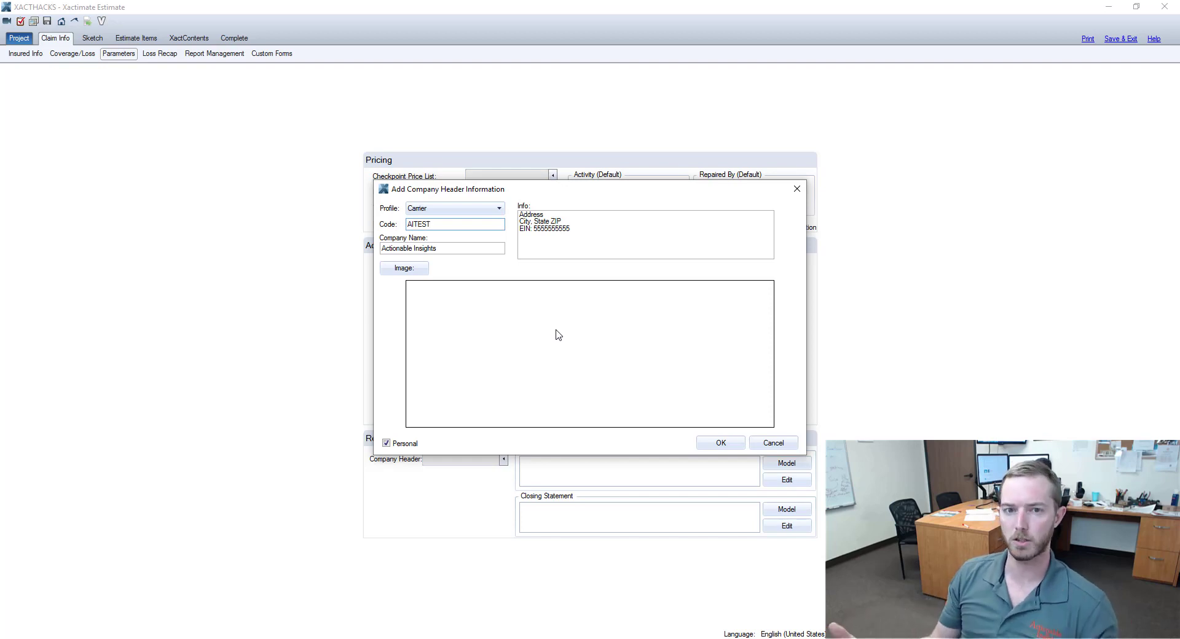
pyautogui.click(428, 262)
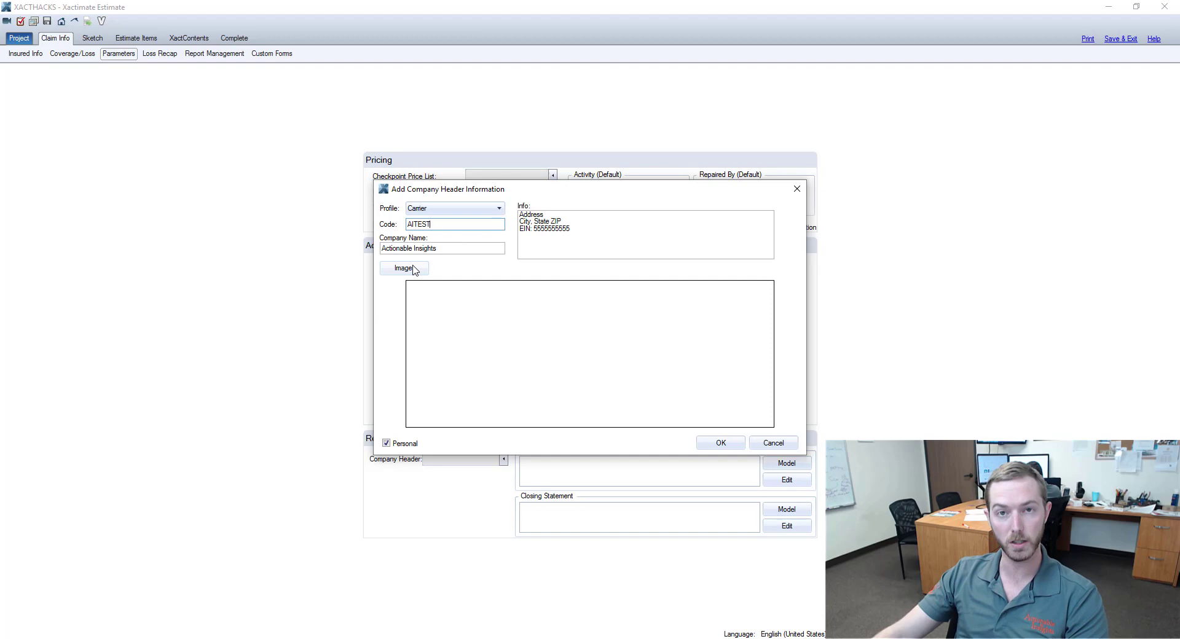
pyautogui.click(413, 270)
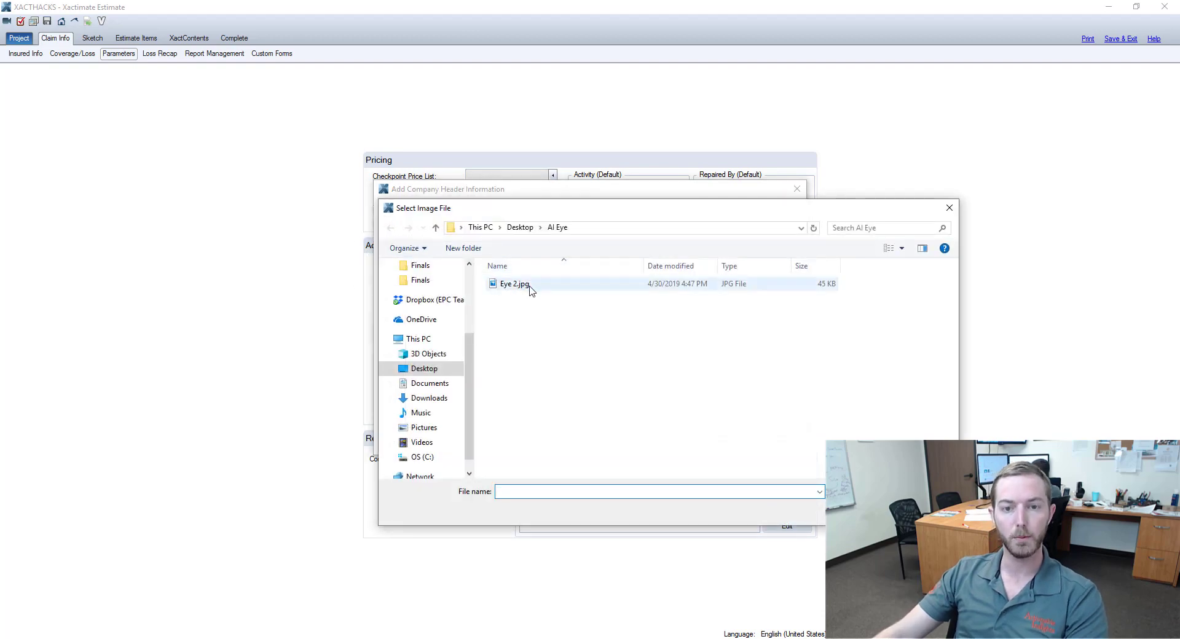
pyautogui.click(529, 288)
pyautogui.doubleClick(529, 284)
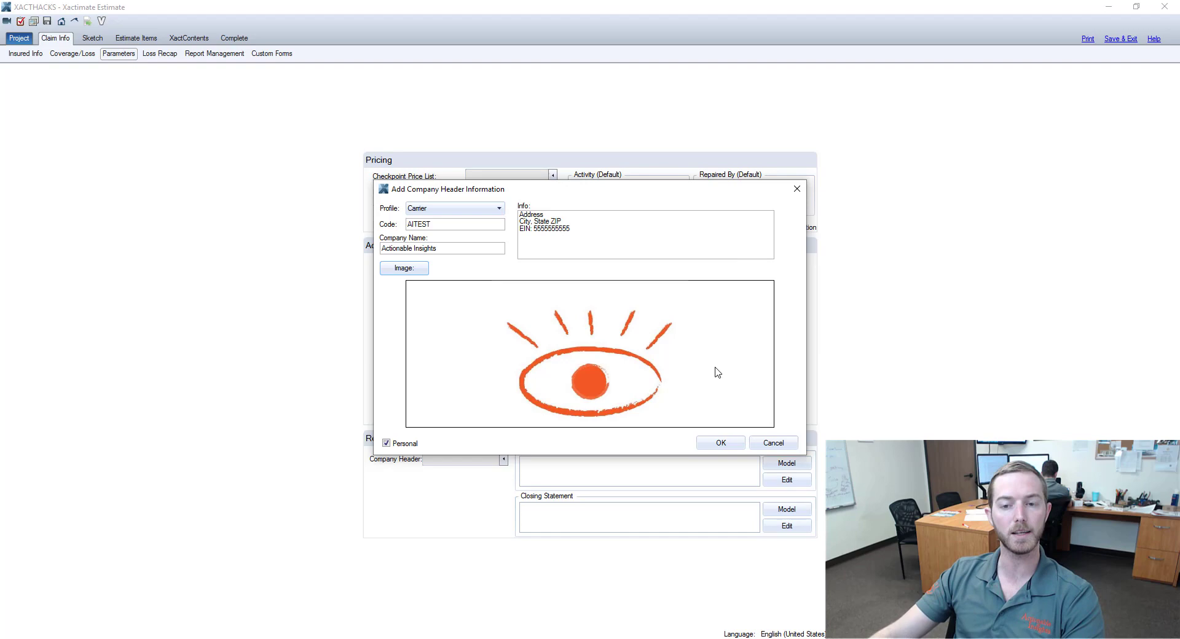
# Step: Save the new company header and assign AITEST as the estimate's company header
pyautogui.click(722, 444)
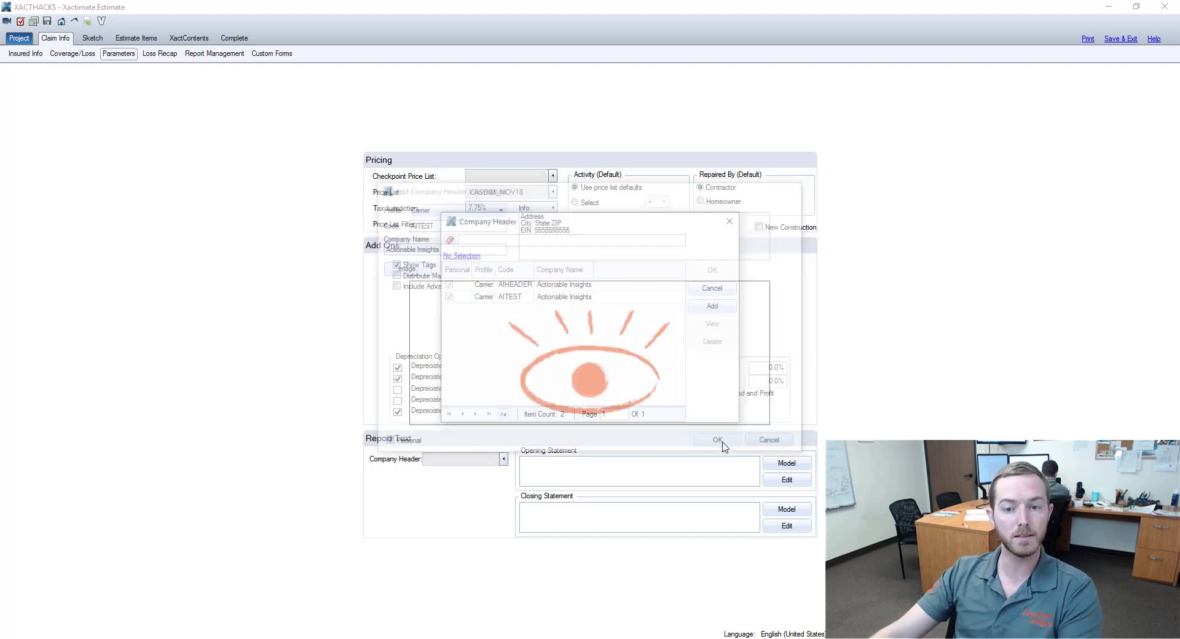
pyautogui.click(538, 300)
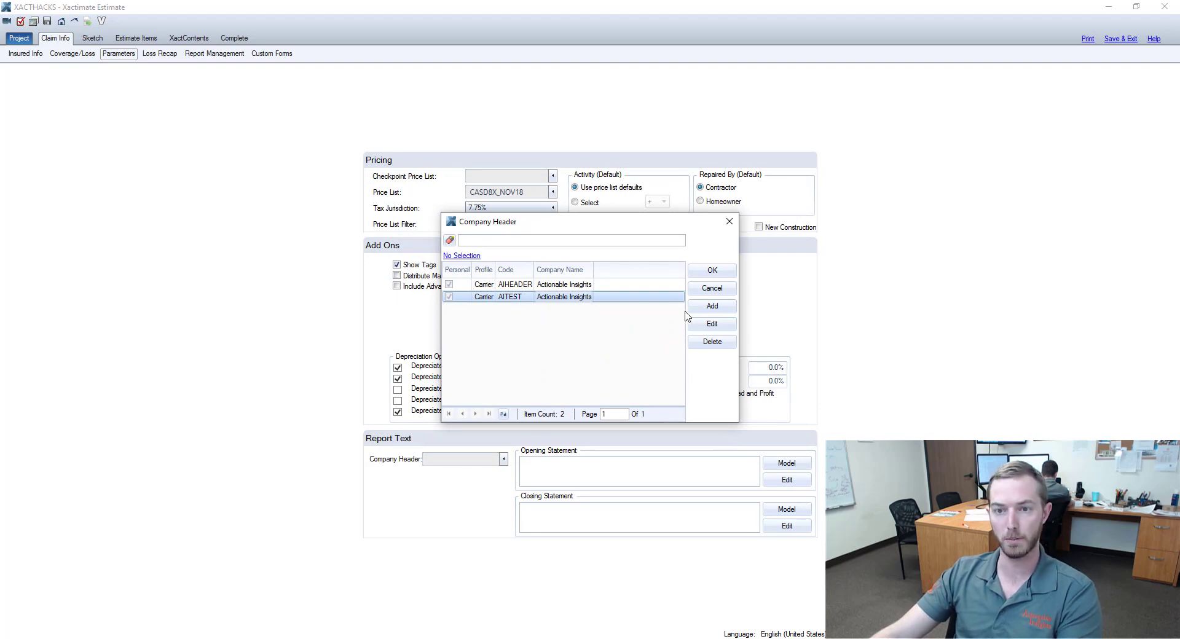
pyautogui.click(726, 272)
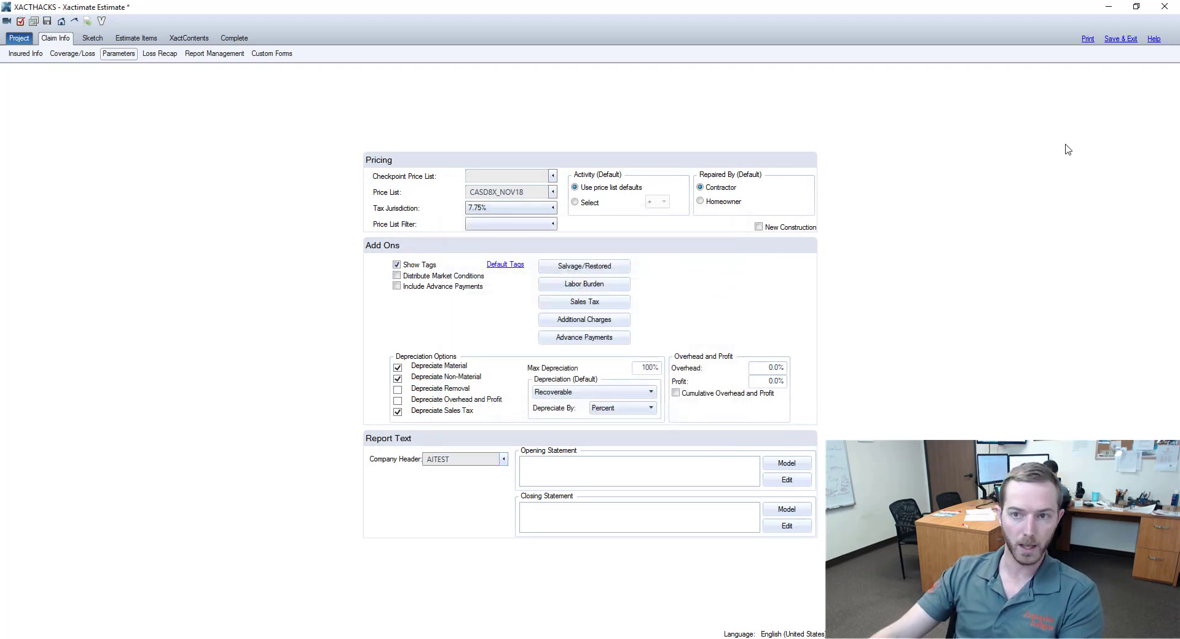
# Step: Open the estimate's print options and preview the Rough Draft report with all its sections on plain paper
pyautogui.click(1087, 38)
pyautogui.click(441, 463)
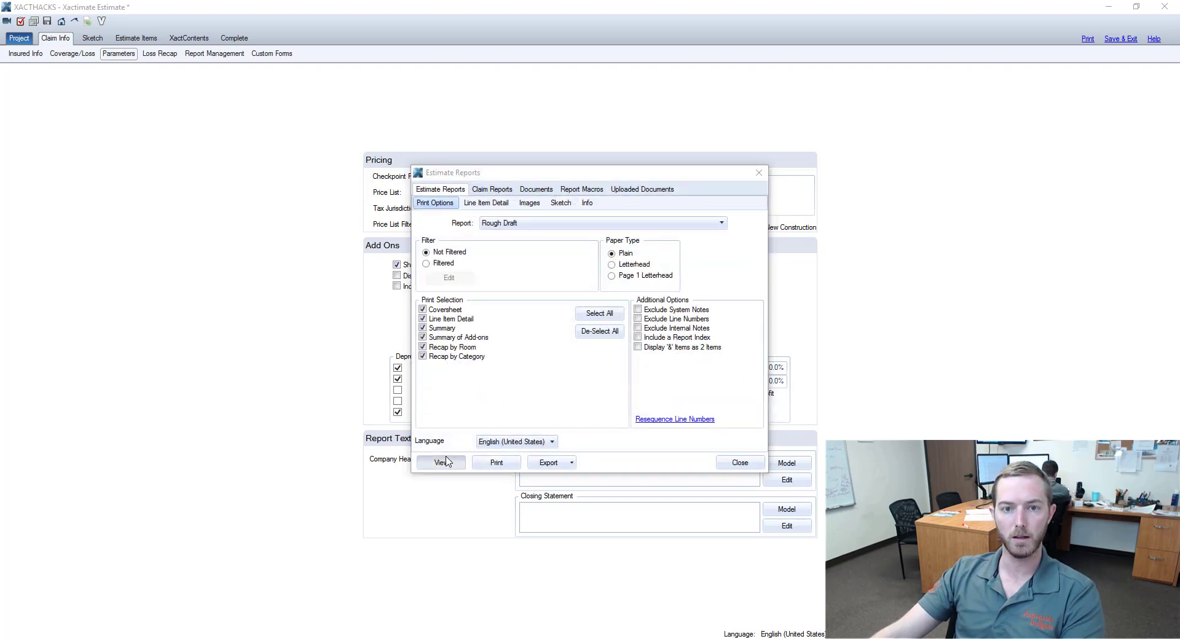